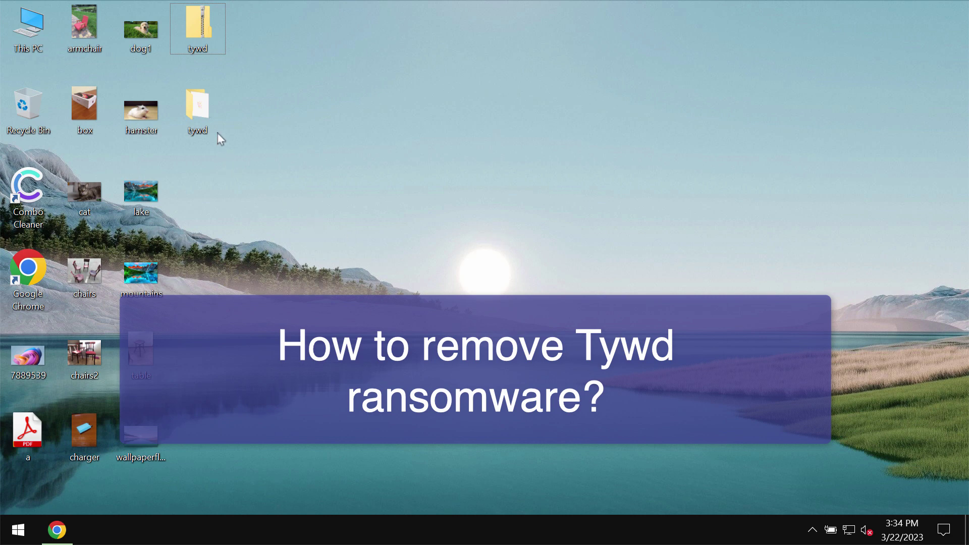
Step: Preview the hamster, dog1, armchair, chairs2 and charger photos, closing each one
click(208, 115)
click(311, 121)
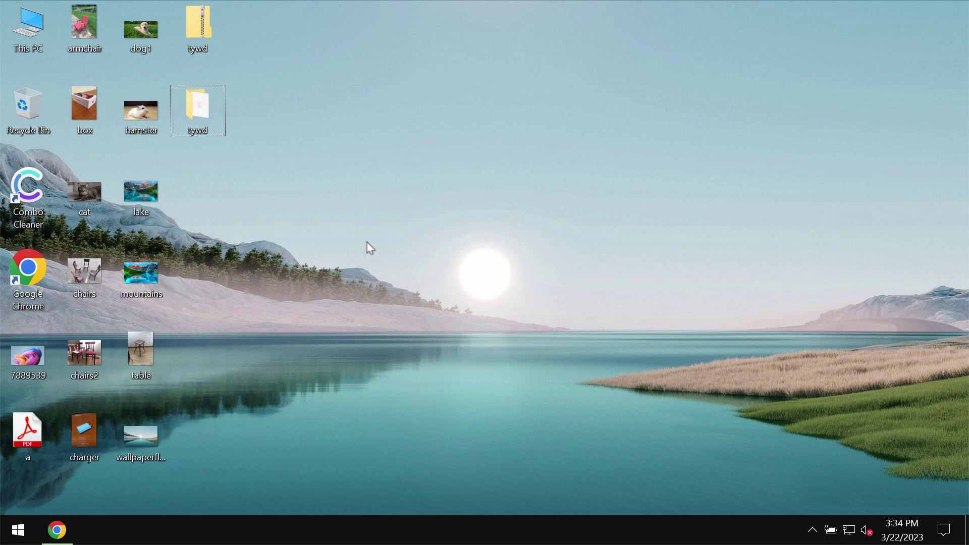
double_click(123, 120)
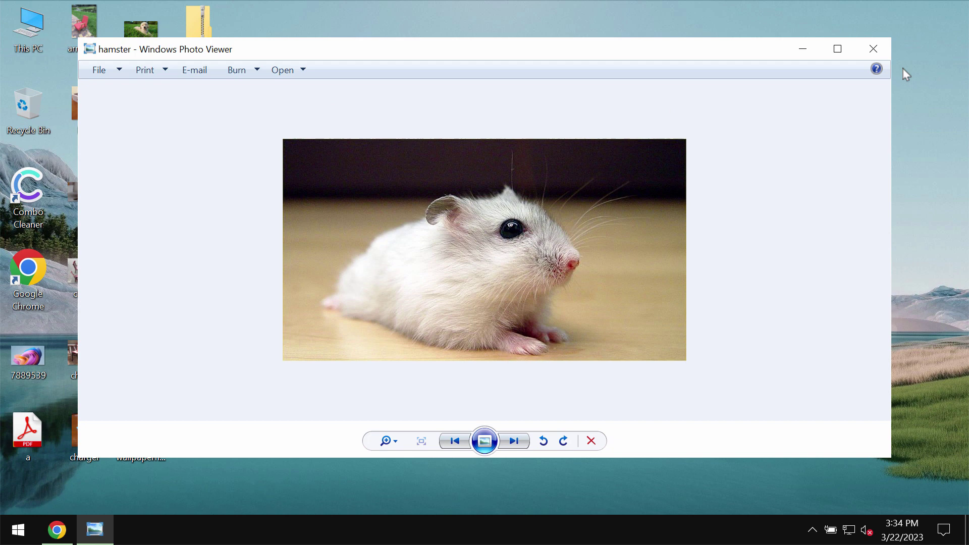
click(873, 48)
double_click(154, 32)
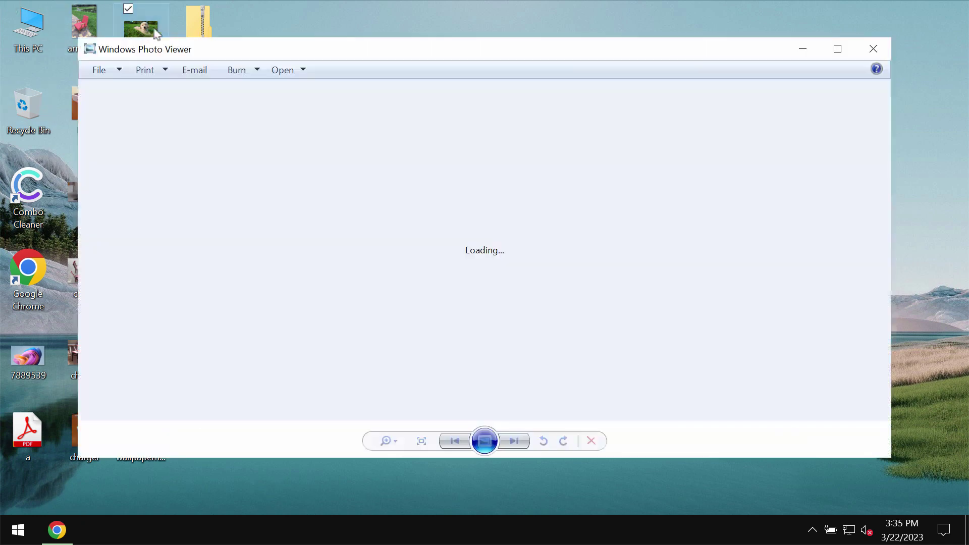
click(874, 49)
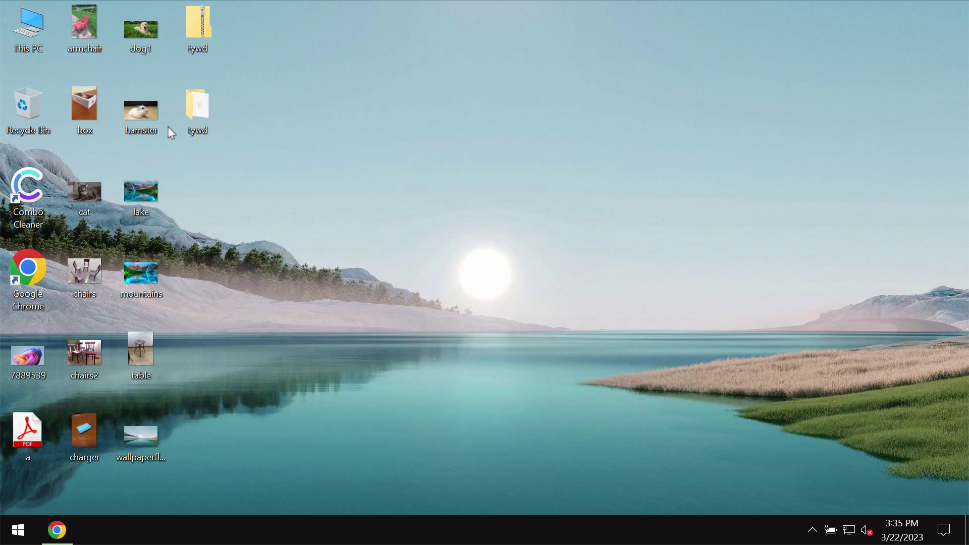
double_click(89, 31)
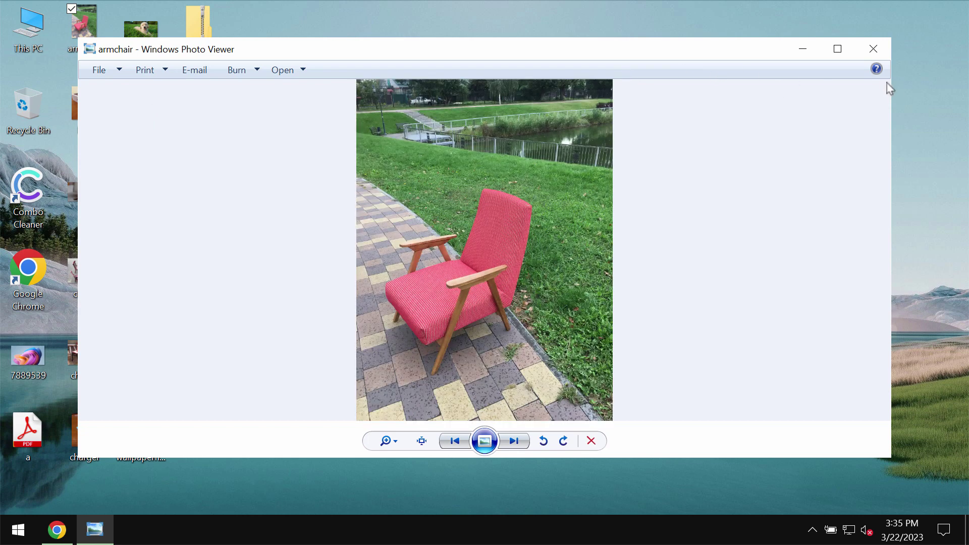
click(873, 48)
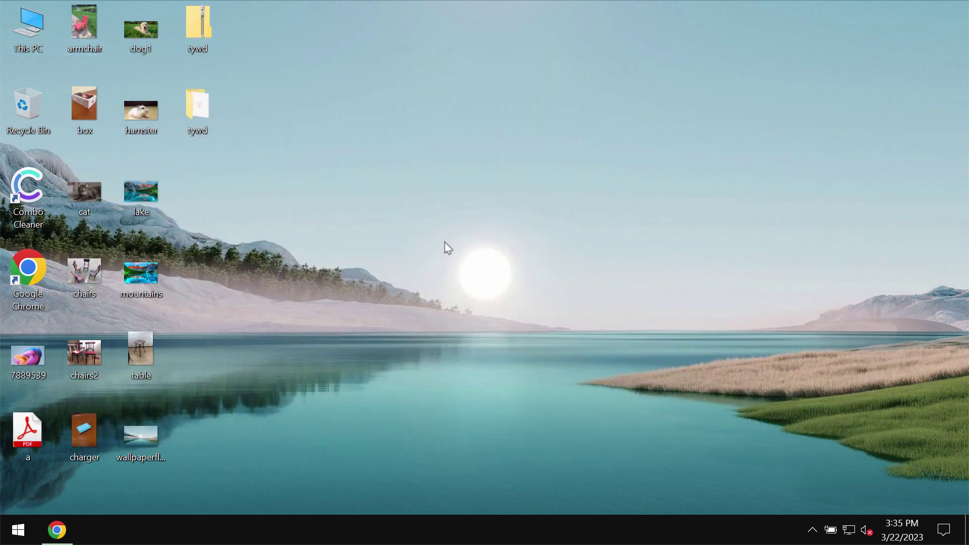
double_click(107, 356)
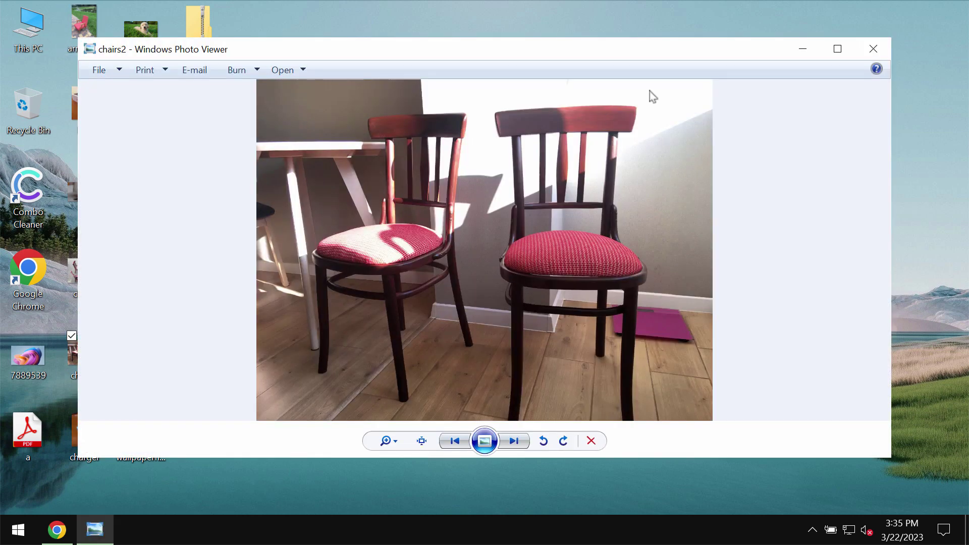
click(874, 48)
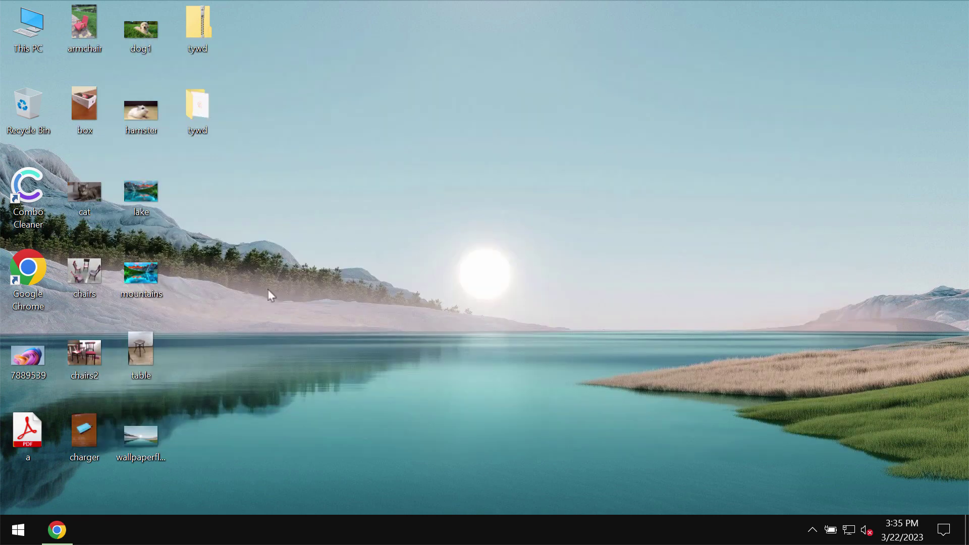
double_click(84, 432)
click(873, 49)
Step: Run the executable inside the tywd folder, then sign back in to Windows
double_click(196, 109)
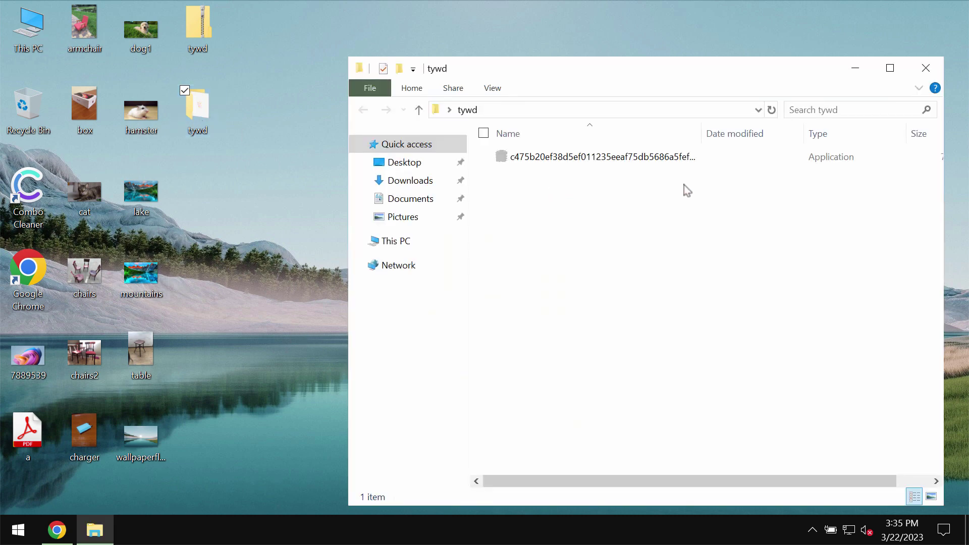
double_click(686, 157)
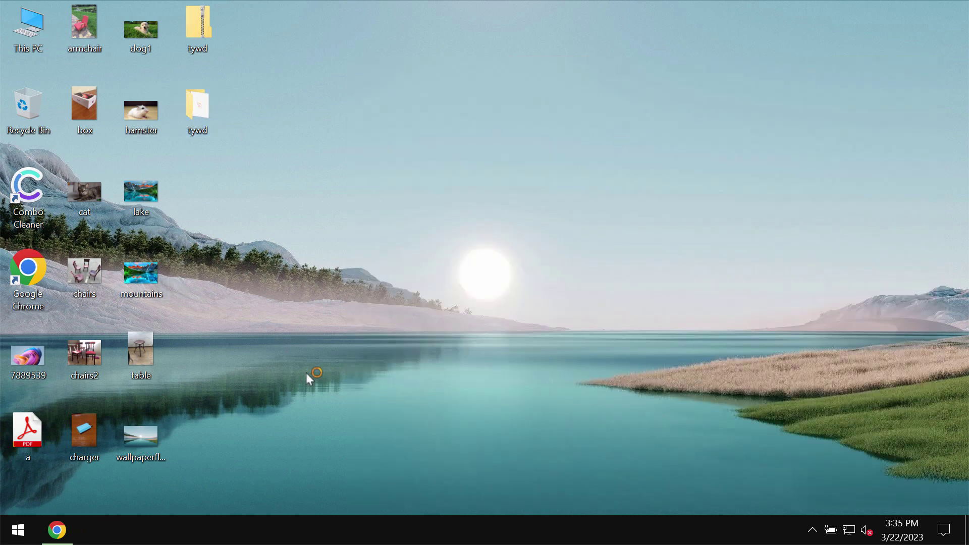
right_click(12, 530)
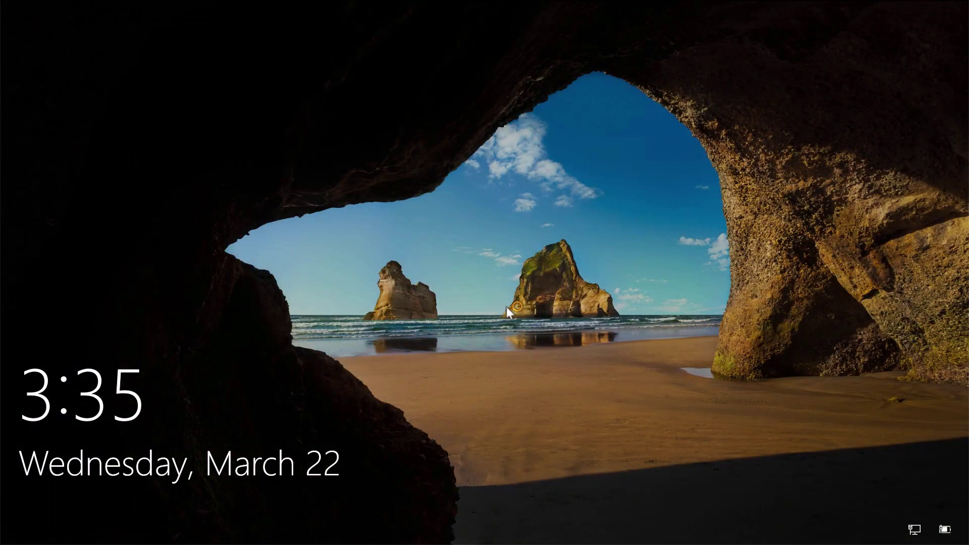
click(507, 308)
click(471, 322)
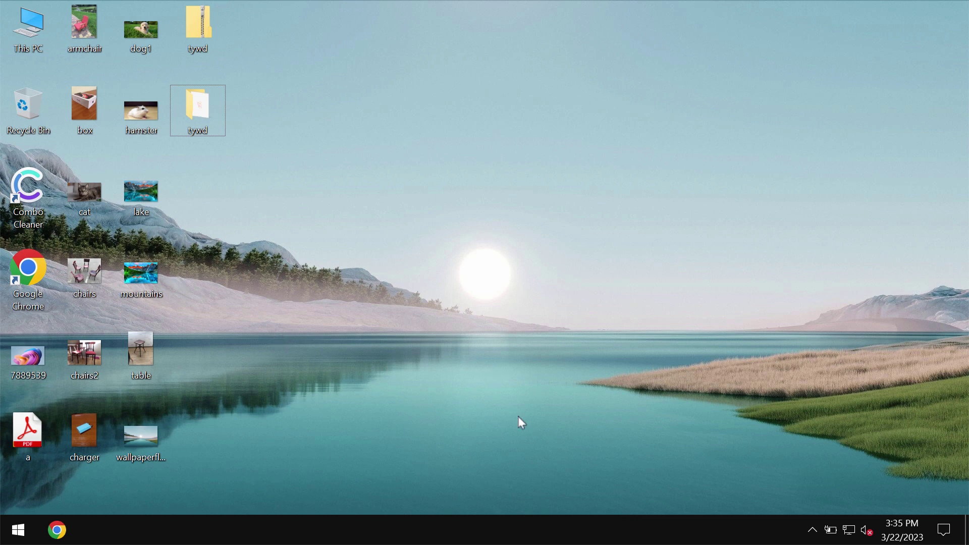
Step: Open Task Manager, widen Name, narrow Status, and select the c475b20… process
right_click(599, 529)
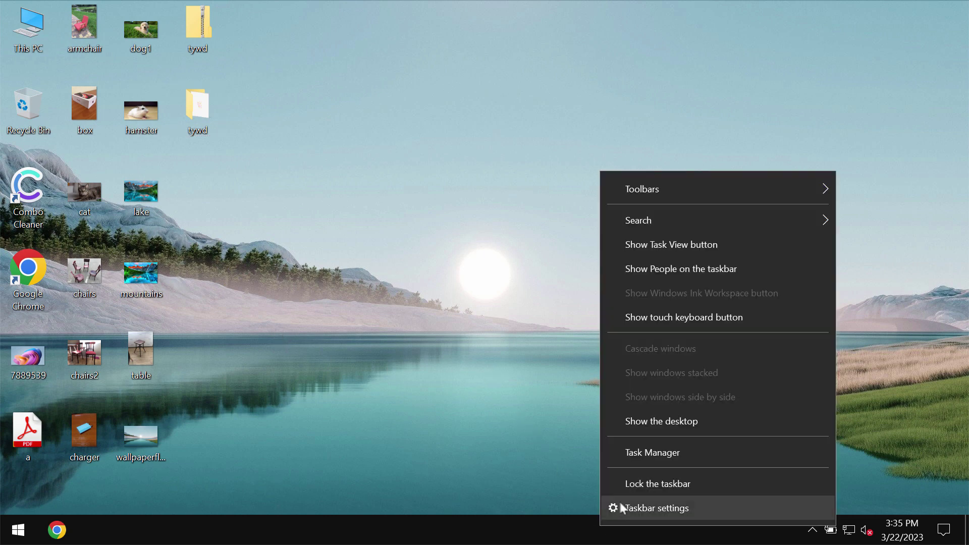
click(653, 452)
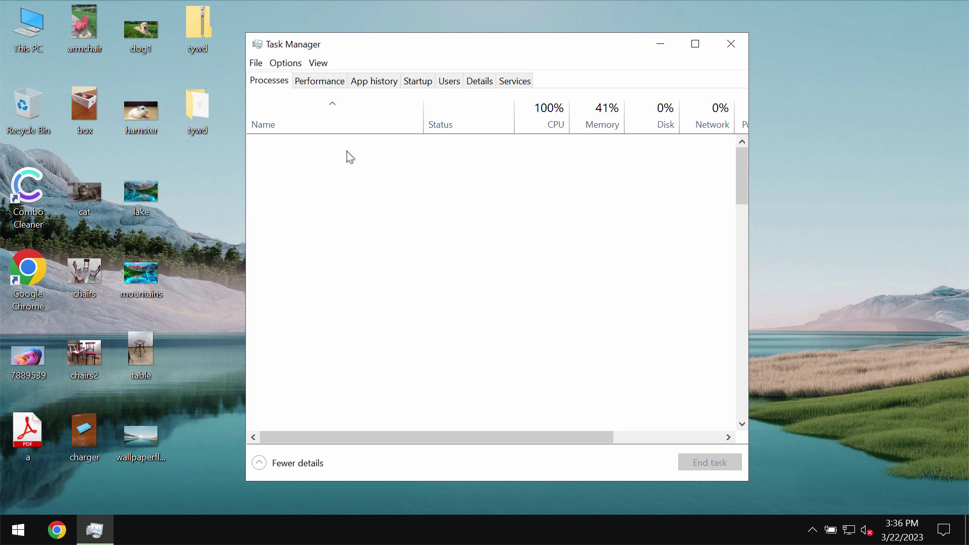
drag(440, 53, 509, 43)
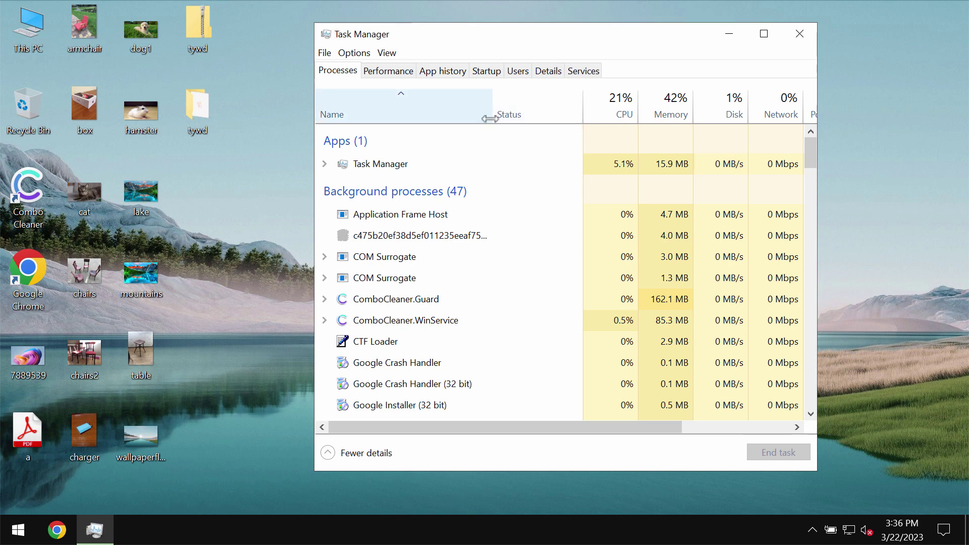
drag(491, 120, 560, 121)
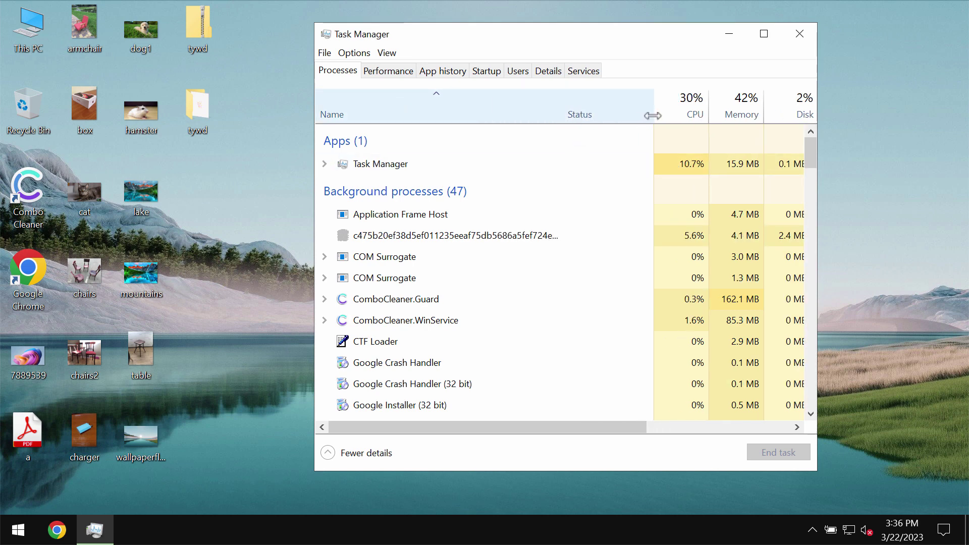
drag(652, 117, 642, 118)
click(447, 236)
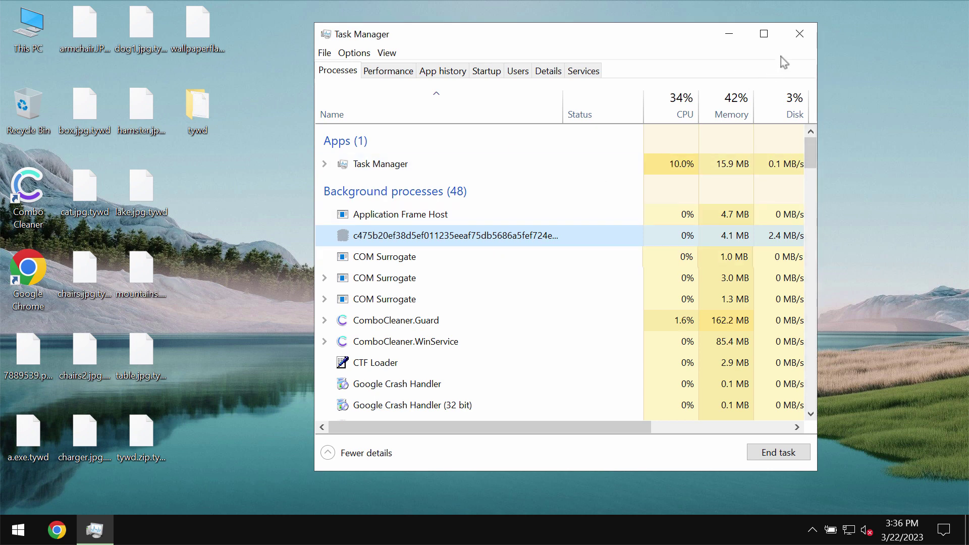
Step: Close Task Manager; try hamster.jpg.tywd, the wallpaper and dog1.jpg.tywd, each failing to open
click(799, 33)
click(165, 101)
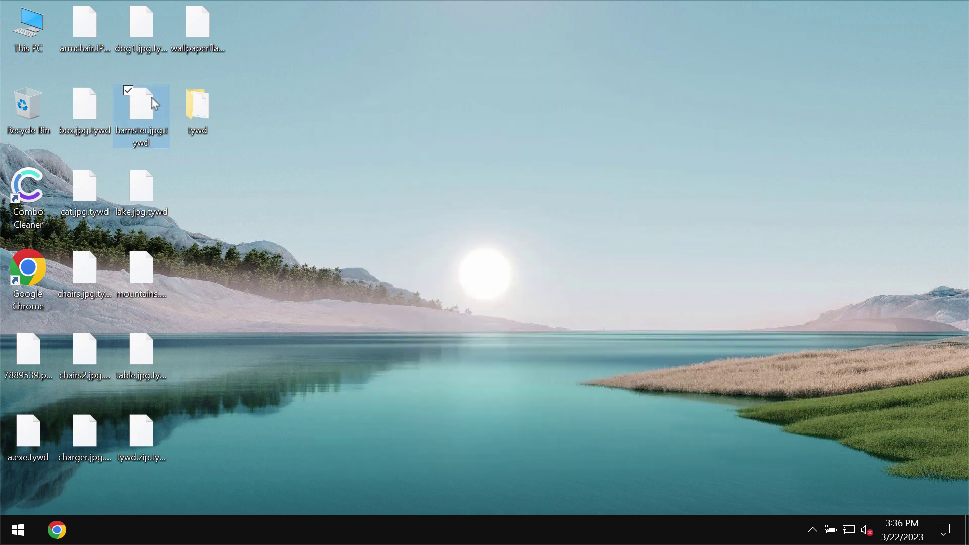
double_click(162, 116)
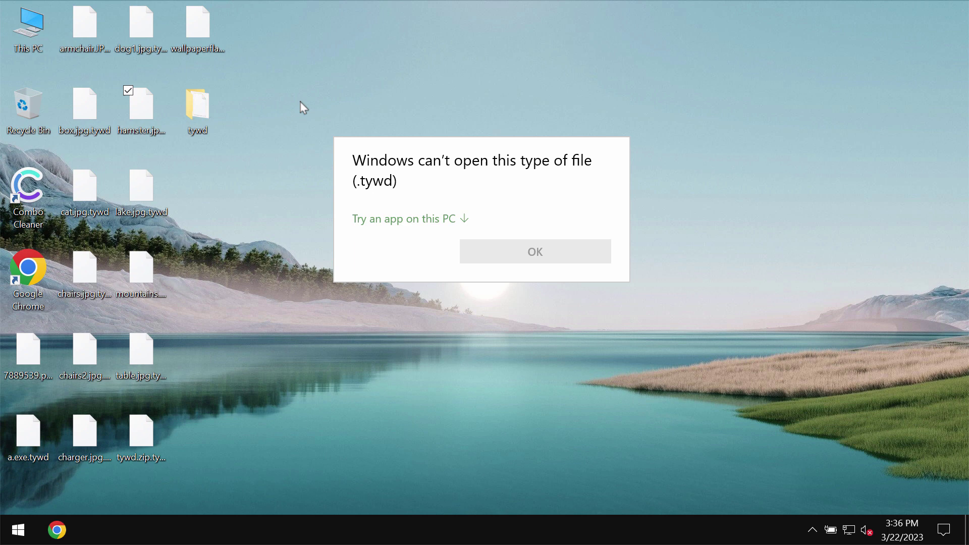
click(320, 93)
double_click(199, 28)
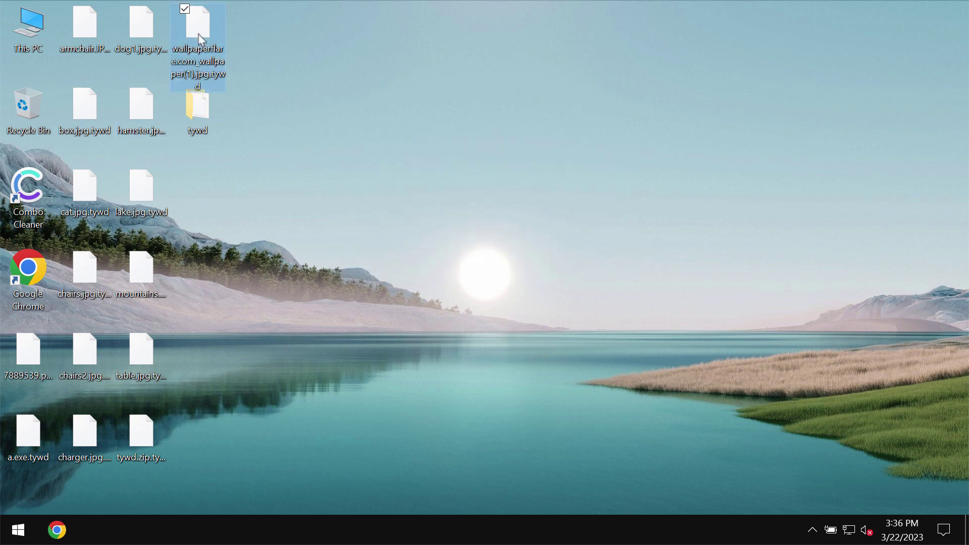
click(781, 203)
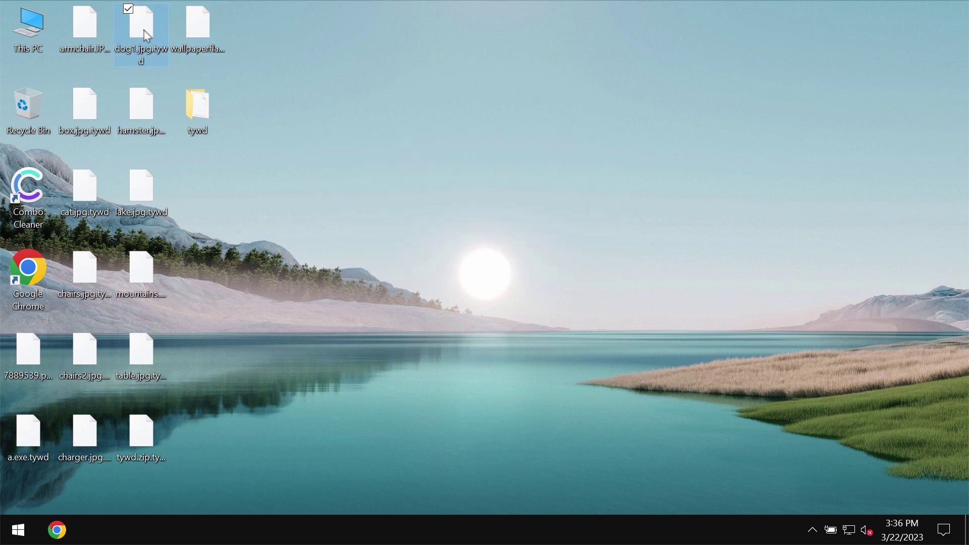
double_click(142, 28)
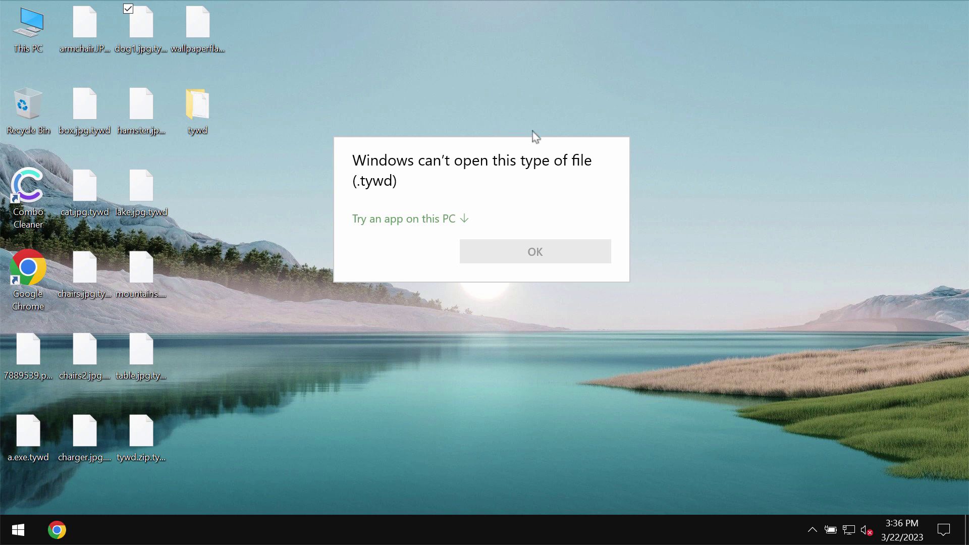
click(402, 269)
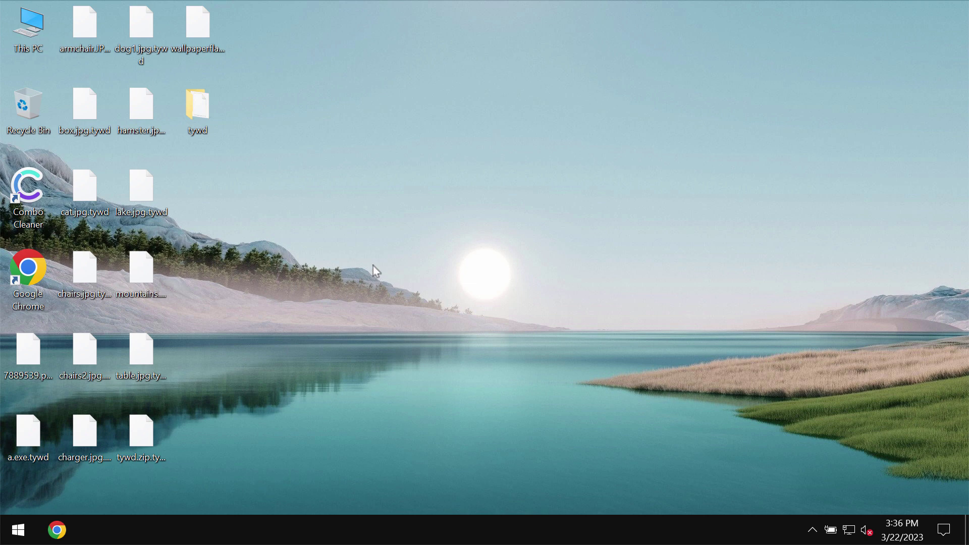
Step: Load combocleaner.com in a maximized Chrome window, then minimize the browser
double_click(40, 279)
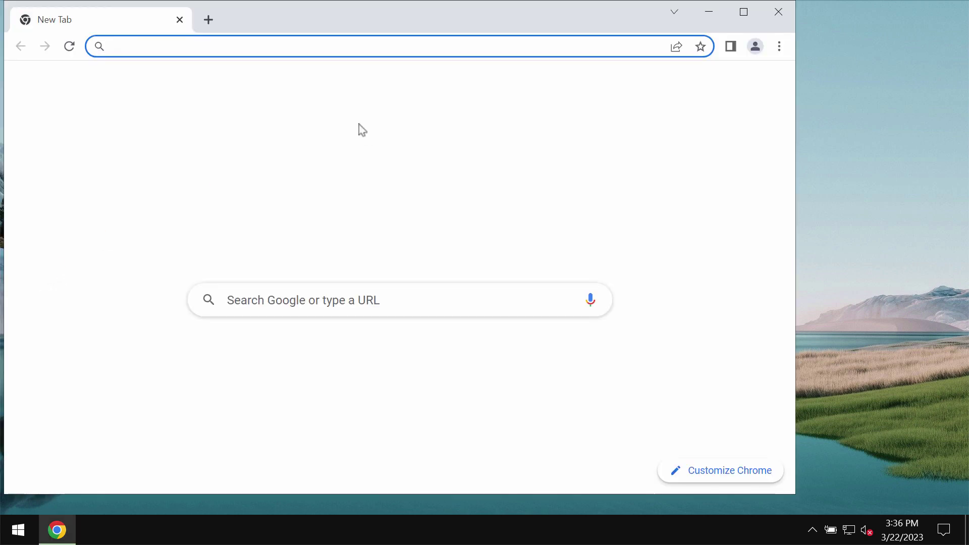
text(c)
key(Return)
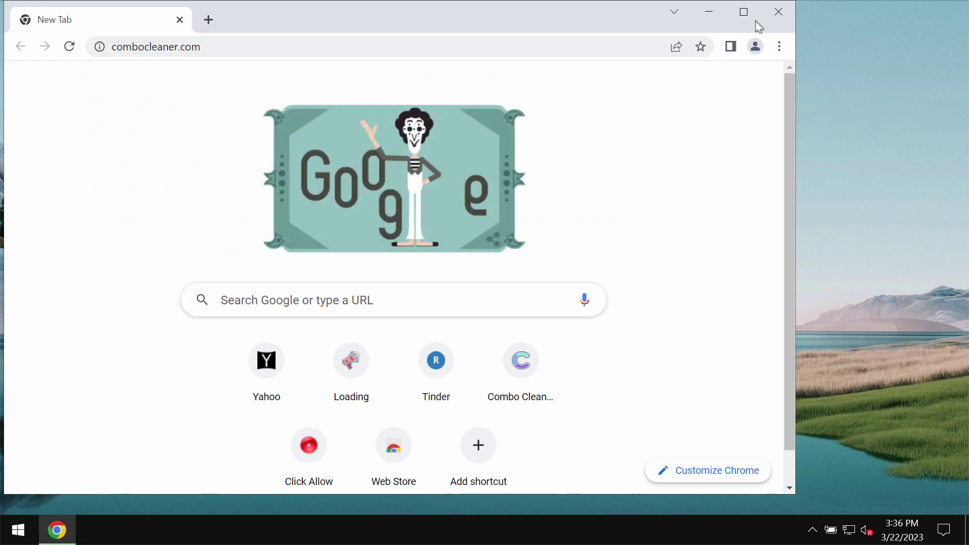
click(757, 15)
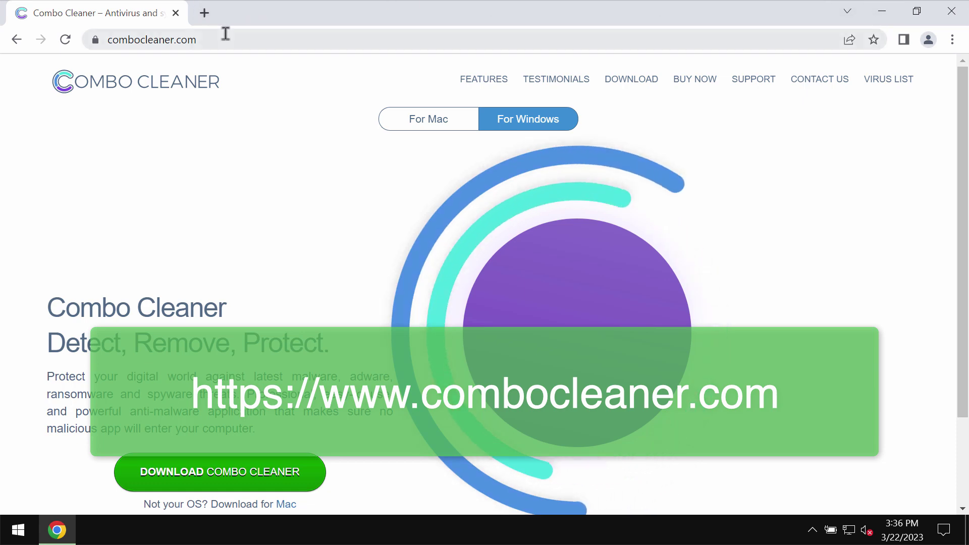
click(252, 36)
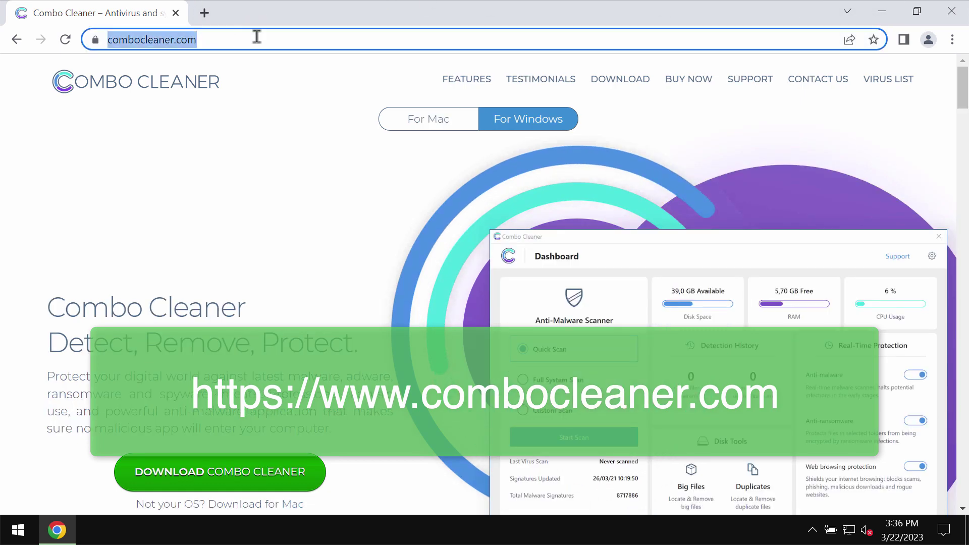
click(882, 12)
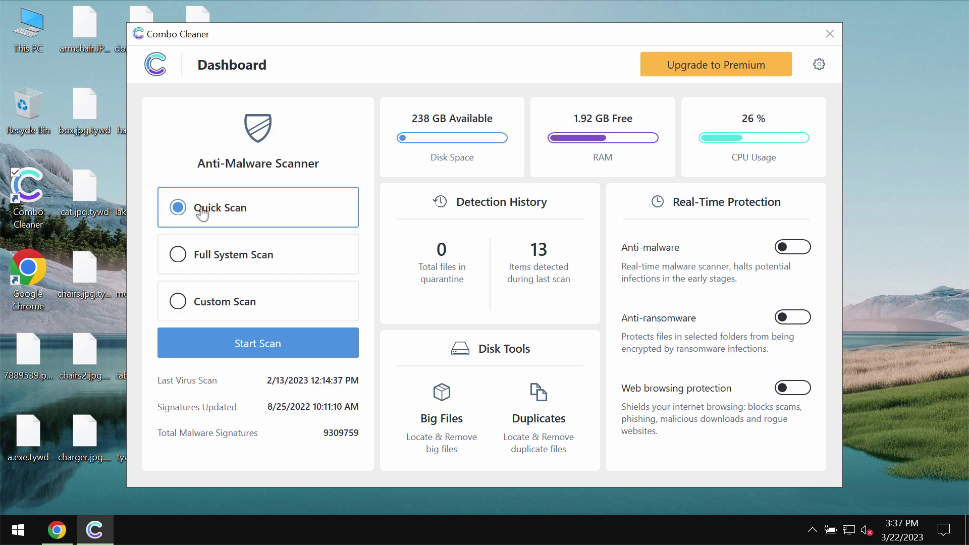
Step: Start the Quick Scan and answer No to cancelling so it keeps running
click(247, 346)
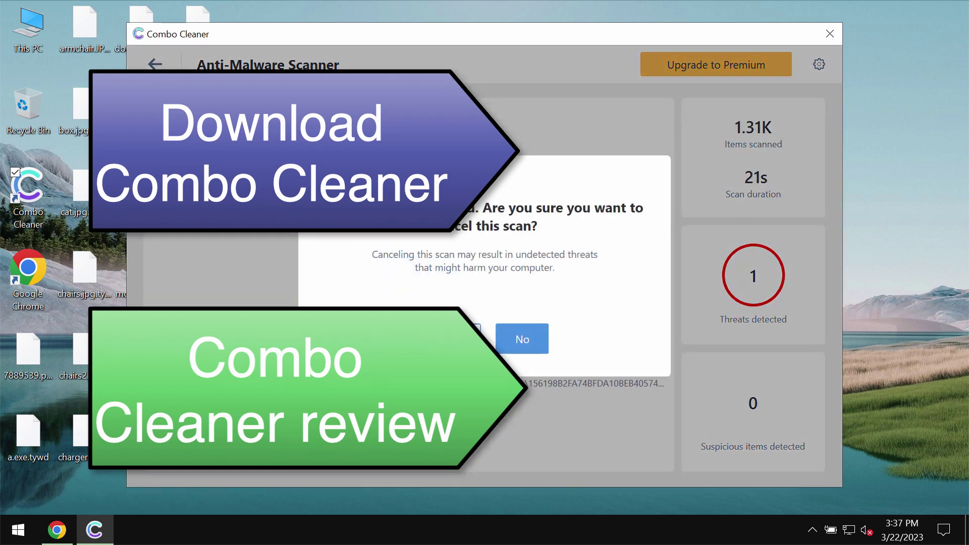
click(522, 339)
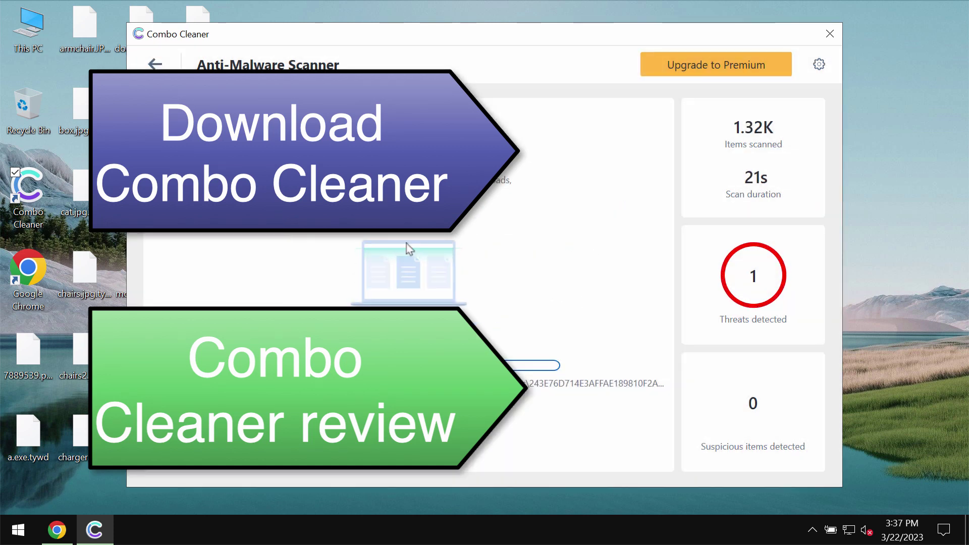